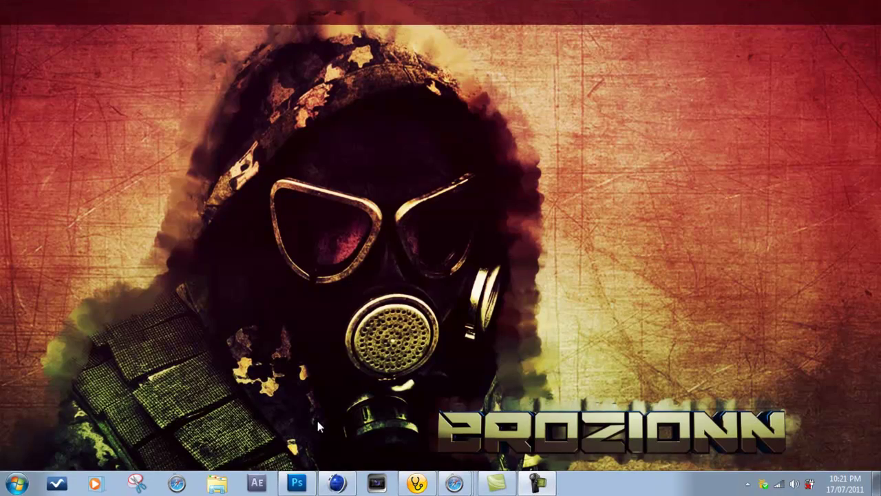
Restore the Photoshop window showing the Untitled-1 EROD logo document
{"action": "left_click", "coordinate": [297, 484]}
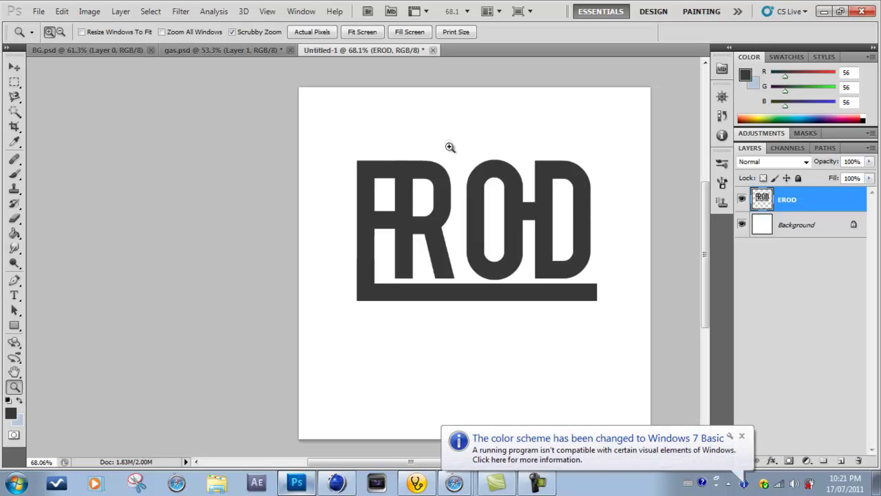
Dismiss the colour notification, zoom in on the logo, and magic-wand select the white background
{"action": "left_click", "coordinate": [742, 436]}
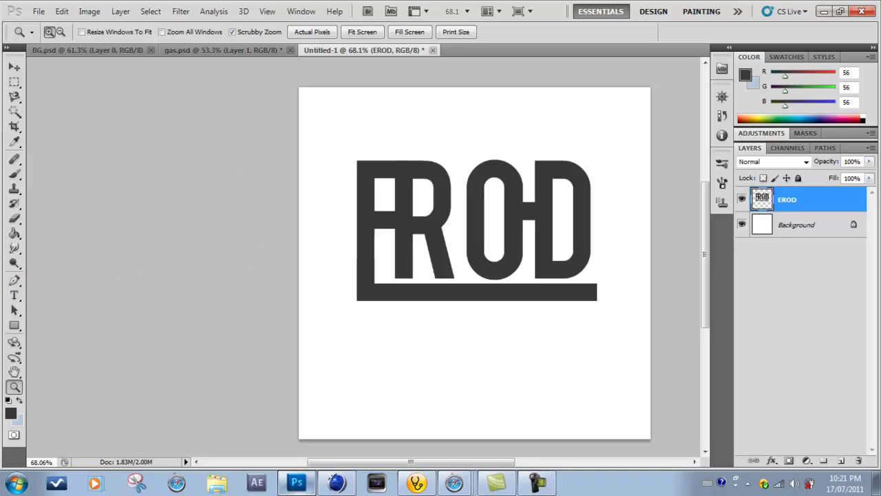
{"action": "left_click", "coordinate": [13, 281]}
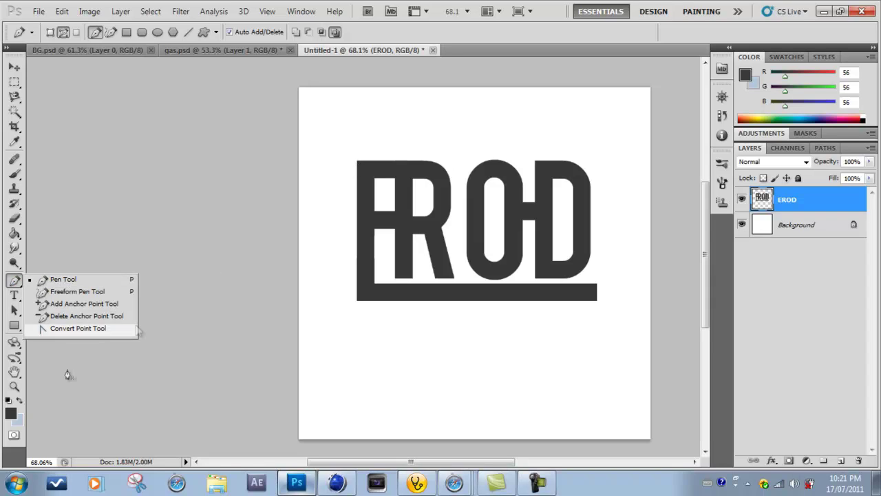
{"action": "left_click", "coordinate": [14, 388]}
{"action": "left_click_drag", "start_coordinate": [425, 222], "coordinate": [458, 227]}
{"action": "left_click_drag", "start_coordinate": [468, 467], "coordinate": [487, 466]}
{"action": "left_click", "coordinate": [13, 112]}
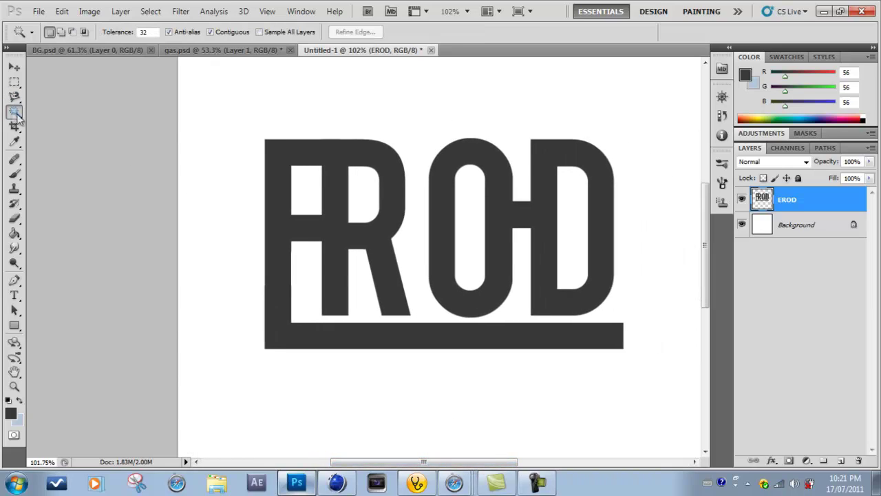
{"action": "left_click", "coordinate": [244, 122]}
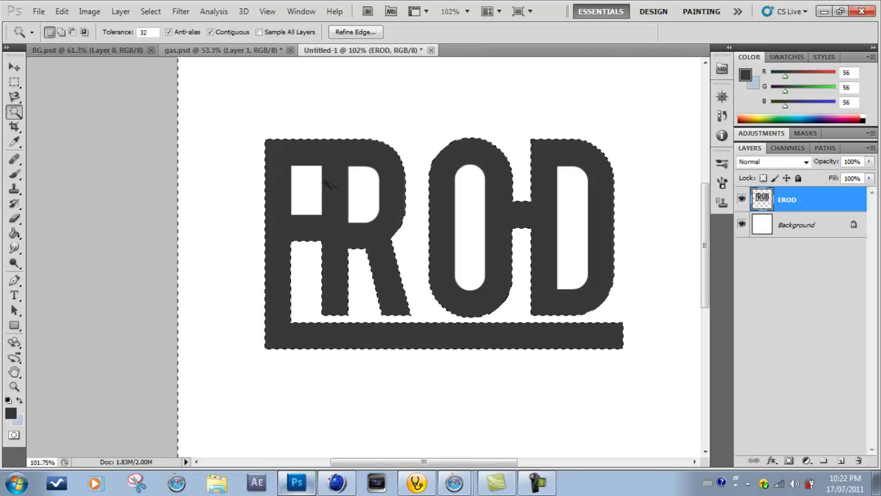
Clear the selection and zoom in to about 284% on the E and R letters
{"action": "left_click", "coordinate": [15, 283]}
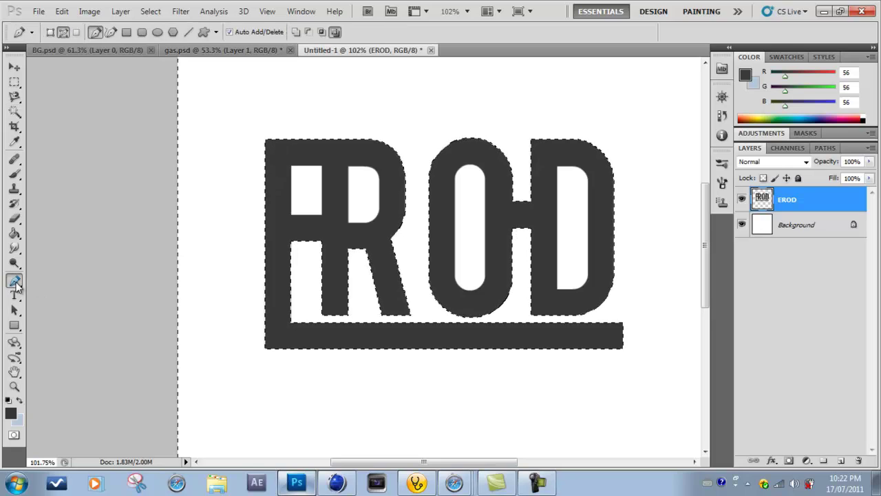
{"action": "left_click", "coordinate": [53, 280]}
{"action": "left_click", "coordinate": [14, 82]}
{"action": "left_click", "coordinate": [204, 127]}
{"action": "left_click", "coordinate": [16, 280]}
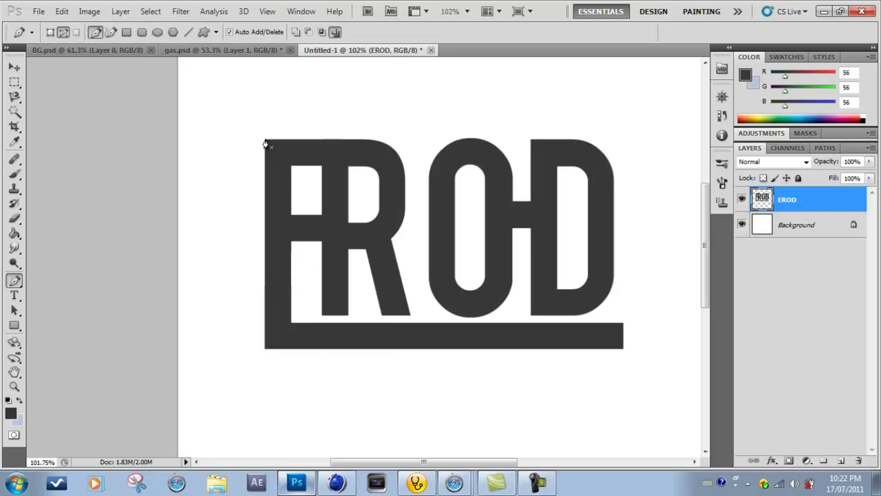
{"action": "left_click", "coordinate": [14, 386]}
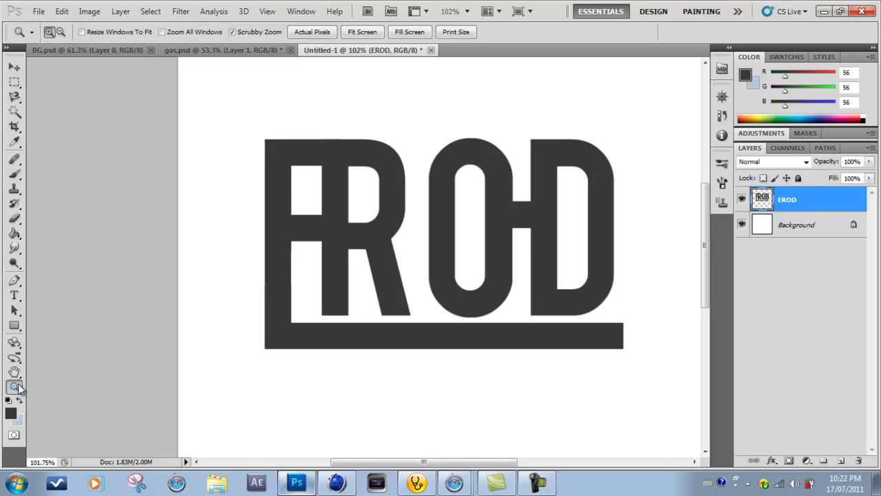
{"action": "left_click_drag", "start_coordinate": [242, 112], "coordinate": [298, 126]}
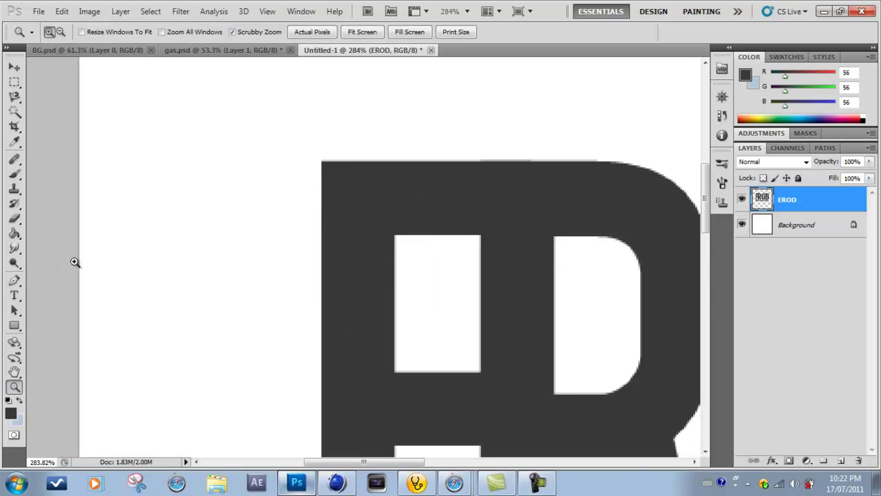
{"action": "left_click", "coordinate": [15, 280]}
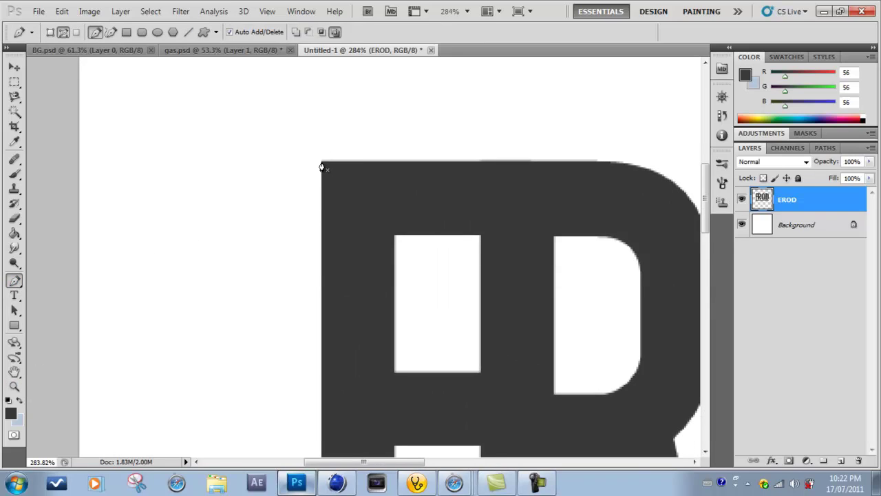
{"action": "scroll", "coordinate": [317, 210], "scroll_direction": "down", "scroll_amount": 10}
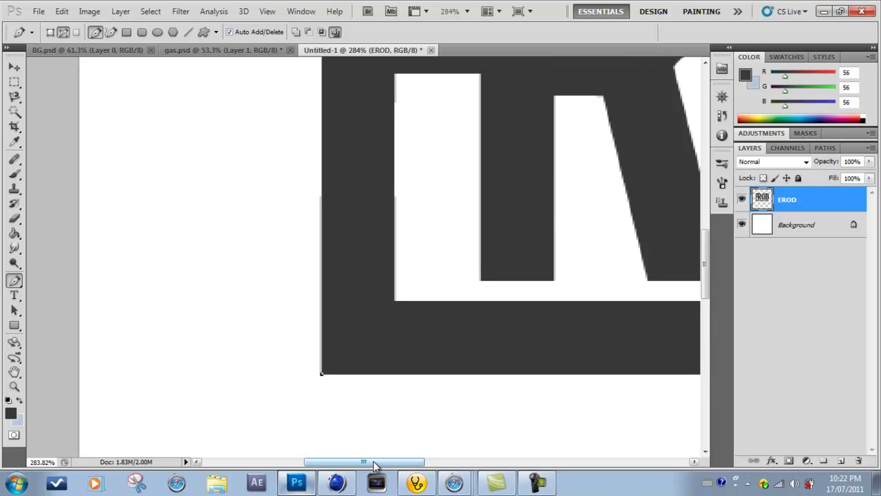
{"action": "left_click_drag", "start_coordinate": [370, 461], "coordinate": [528, 462]}
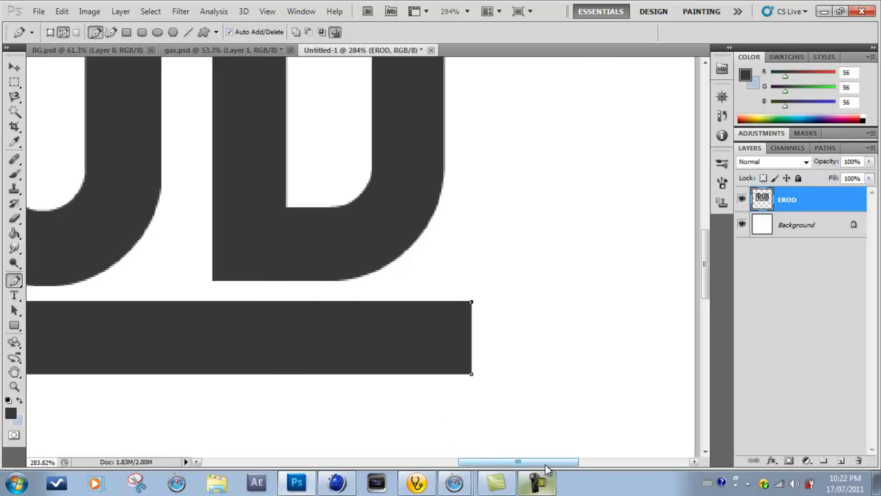
{"action": "left_click_drag", "start_coordinate": [518, 462], "coordinate": [400, 427]}
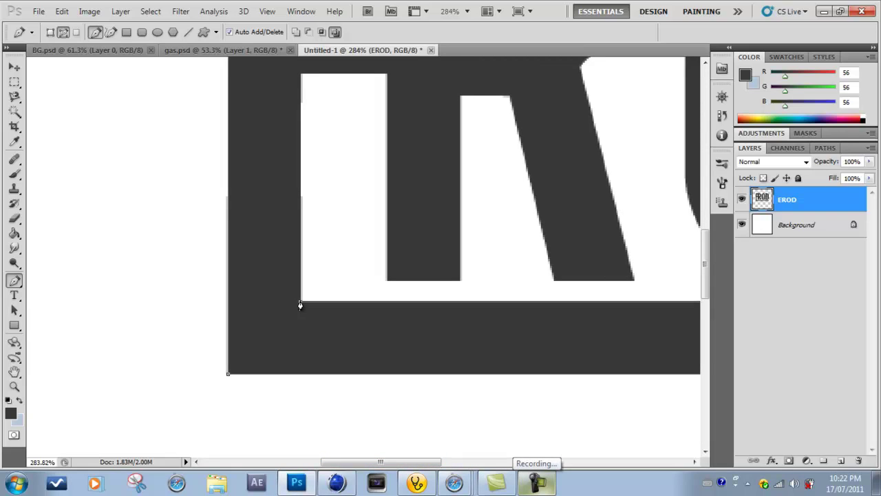
{"action": "left_click_drag", "start_coordinate": [416, 463], "coordinate": [417, 427]}
{"action": "scroll", "coordinate": [309, 368], "scroll_direction": "up", "scroll_amount": 2}
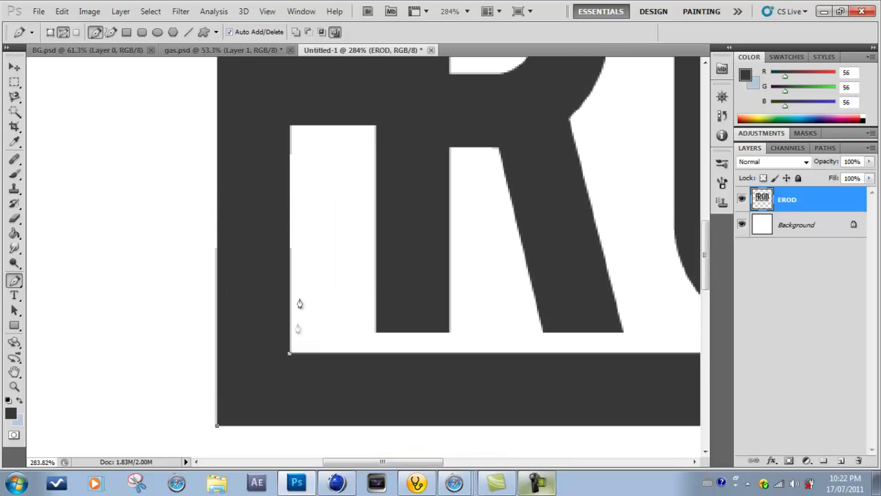
Place Pen anchor points around the E's inner gap, down the R stem and leg
{"action": "left_click", "coordinate": [290, 126]}
{"action": "left_click", "coordinate": [376, 126]}
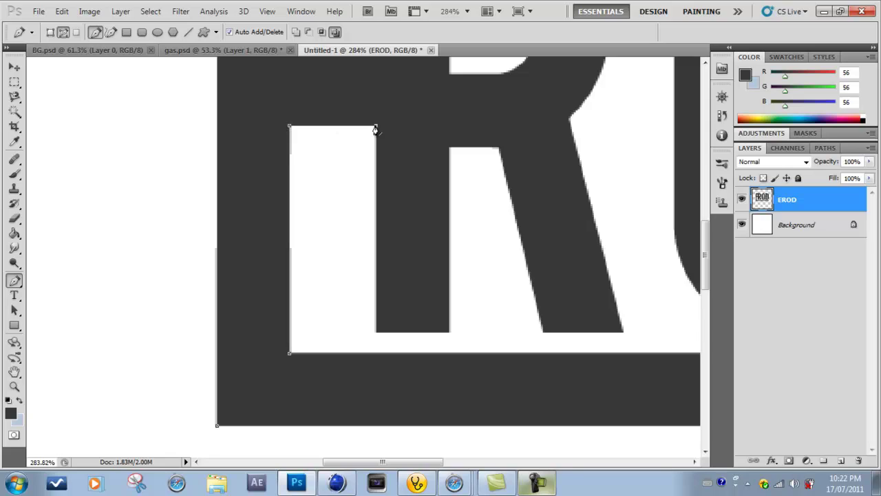
{"action": "left_click", "coordinate": [376, 334]}
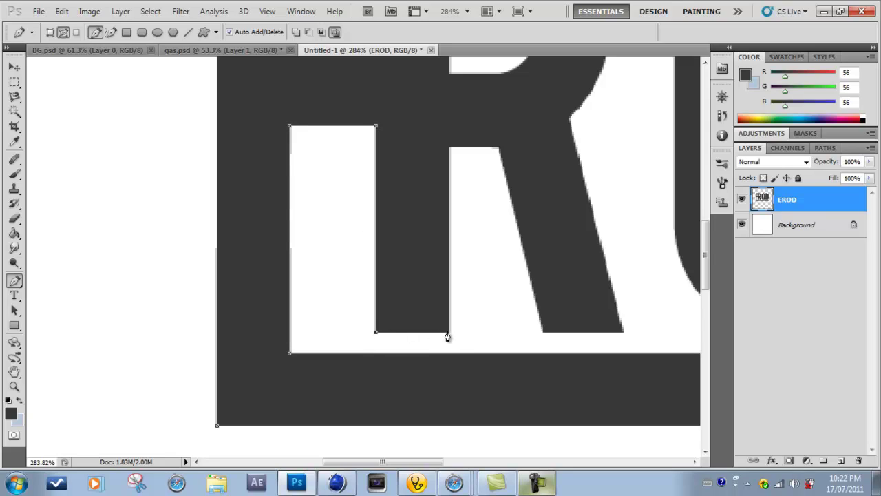
{"action": "left_click", "coordinate": [450, 148]}
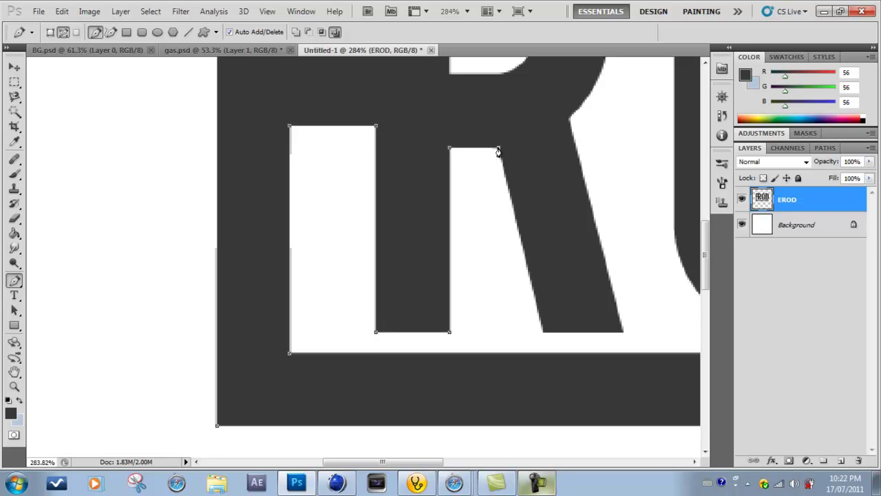
{"action": "left_click", "coordinate": [543, 334], "text": "shift"}
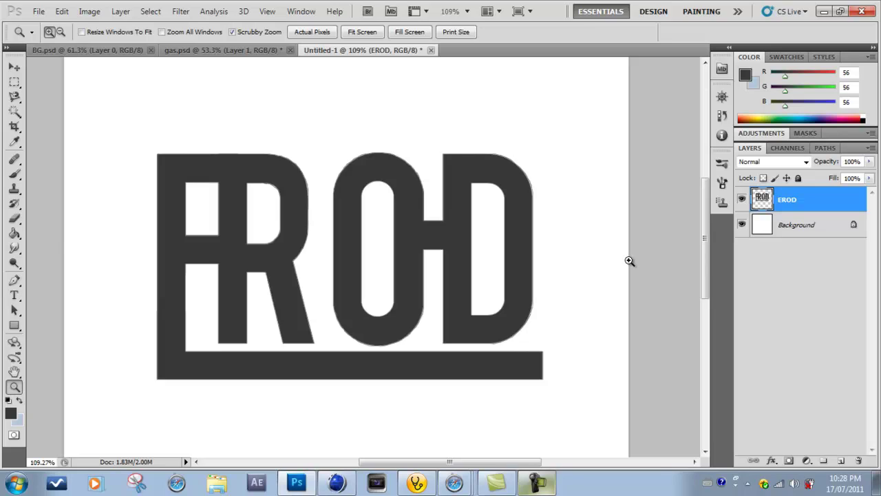
Show the completed logo outline as Work Path in the Paths panel
{"action": "left_click", "coordinate": [826, 149]}
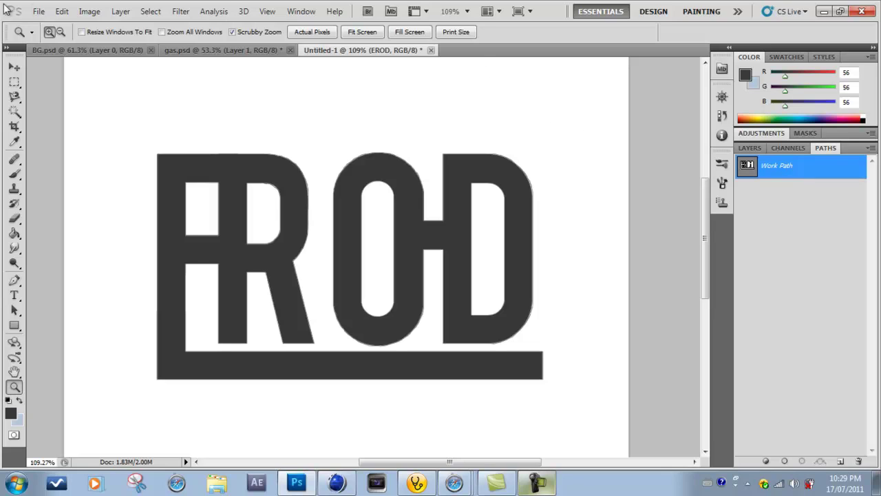
Export the Work Path with Paths to Illustrator, naming the file Tut
{"action": "left_click", "coordinate": [38, 12]}
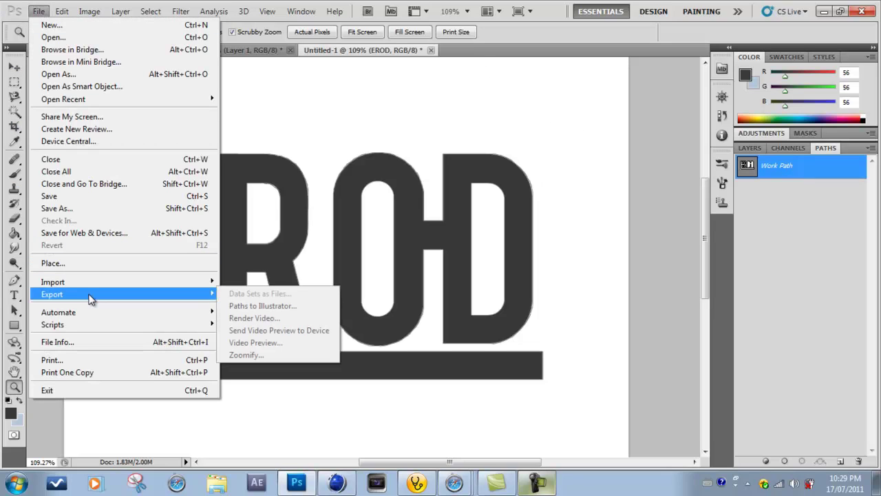
{"action": "mouse_move", "coordinate": [186, 294]}
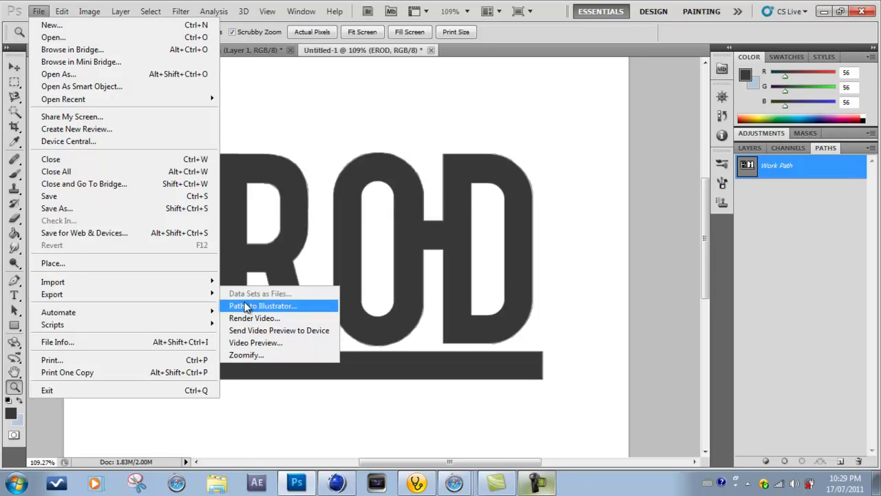
{"action": "left_click", "coordinate": [248, 307]}
{"action": "left_click_drag", "start_coordinate": [361, 144], "coordinate": [296, 160]}
{"action": "left_click", "coordinate": [408, 192]}
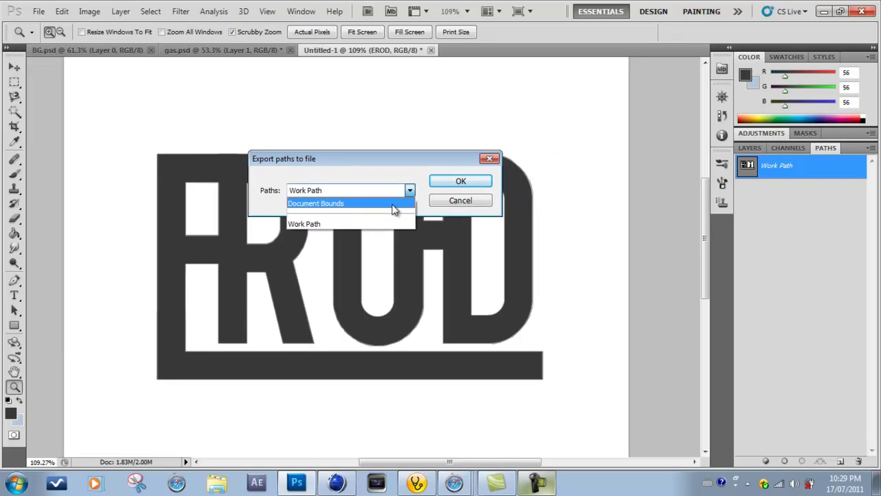
{"action": "left_click", "coordinate": [381, 224]}
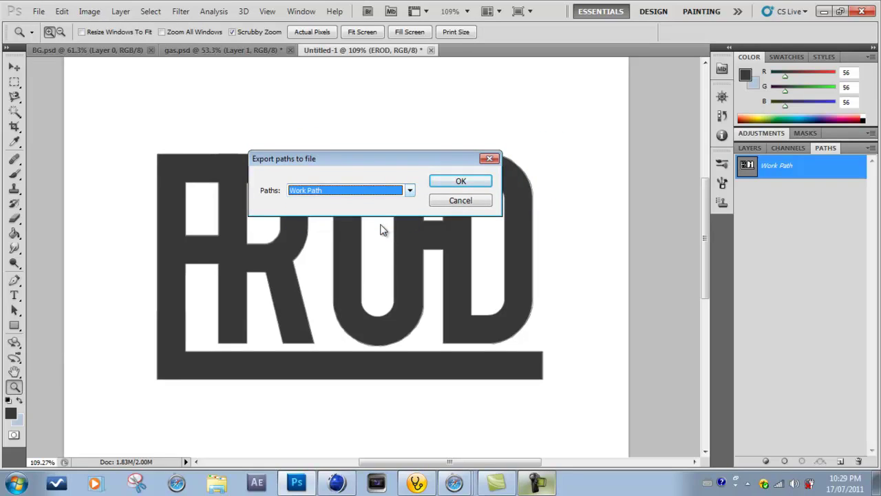
{"action": "left_click", "coordinate": [436, 181]}
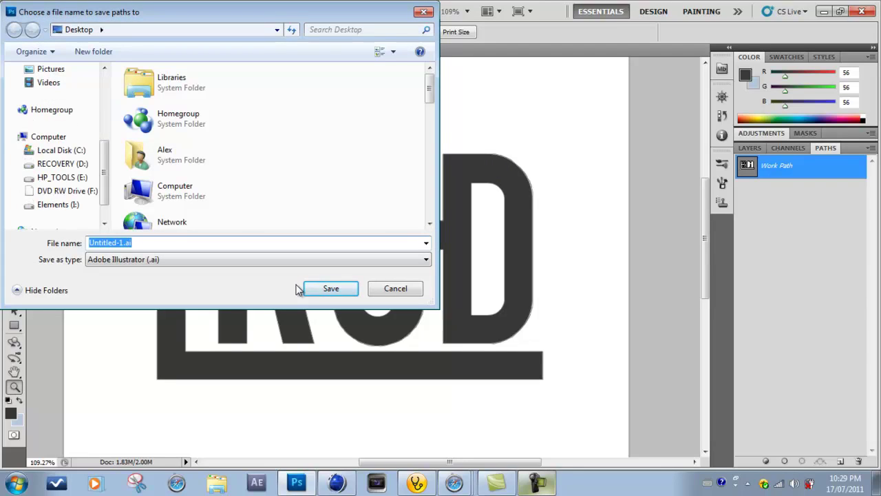
{"action": "type", "text": "Tut"}
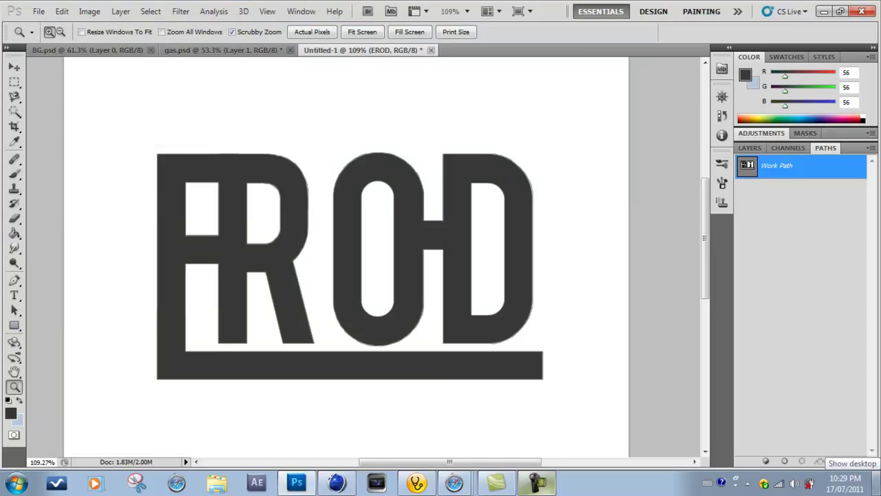
Show the desktop and switch to the empty Cinema 4D Studio Untitled 4 scene
{"action": "left_click", "coordinate": [878, 482]}
{"action": "left_click", "coordinate": [377, 482]}
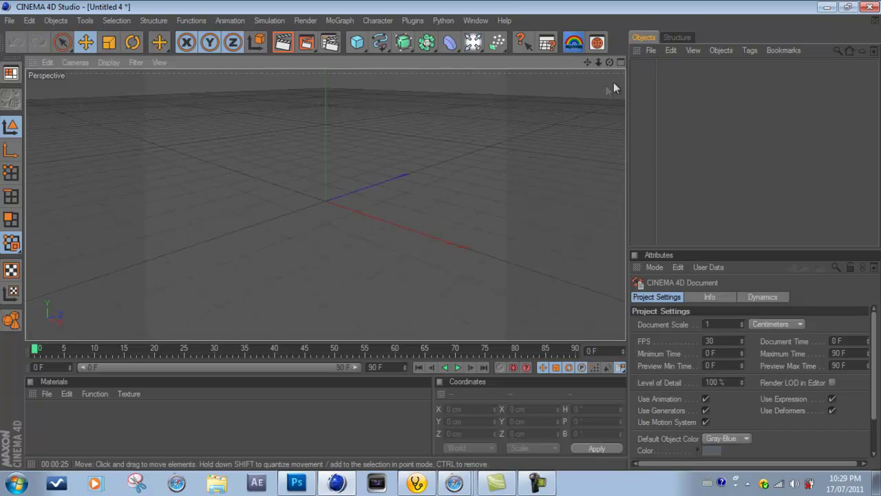
Merge objects from Tut.ai on the Desktop into the scene
{"action": "left_click", "coordinate": [652, 50]}
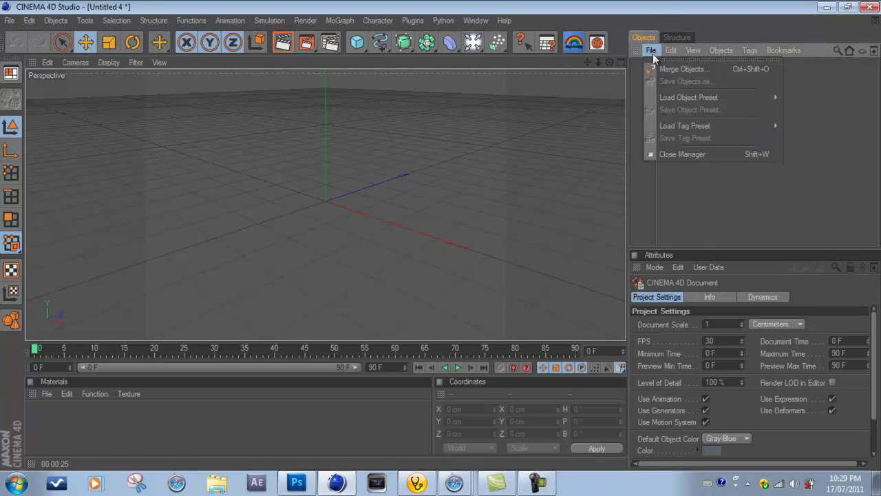
{"action": "left_click", "coordinate": [657, 69]}
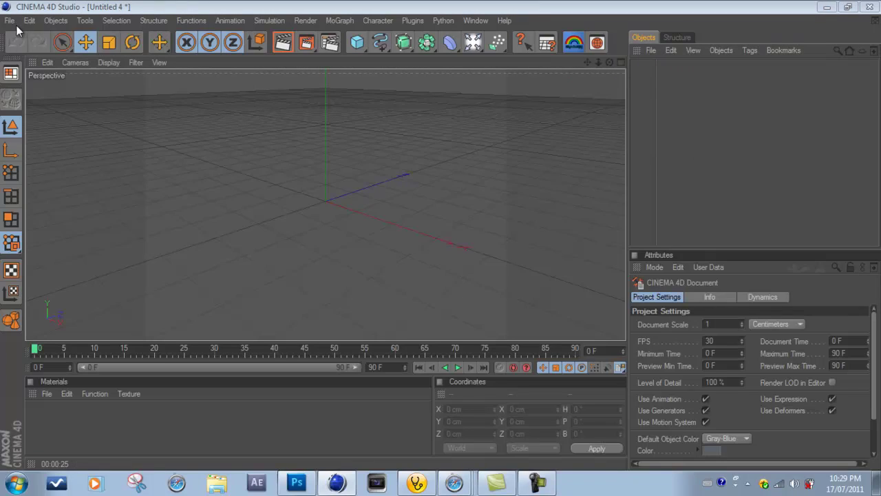
{"action": "key", "text": "ctrl+o"}
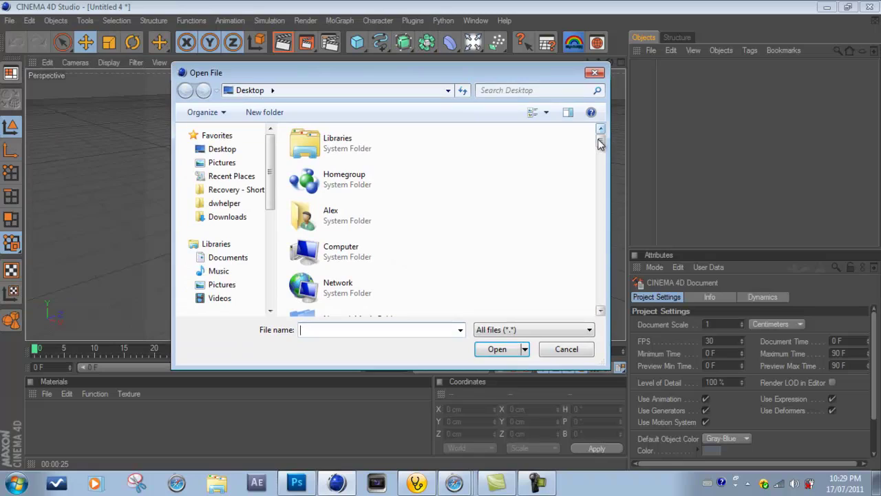
{"action": "left_click_drag", "start_coordinate": [600, 135], "coordinate": [588, 308]}
{"action": "left_click", "coordinate": [347, 199]}
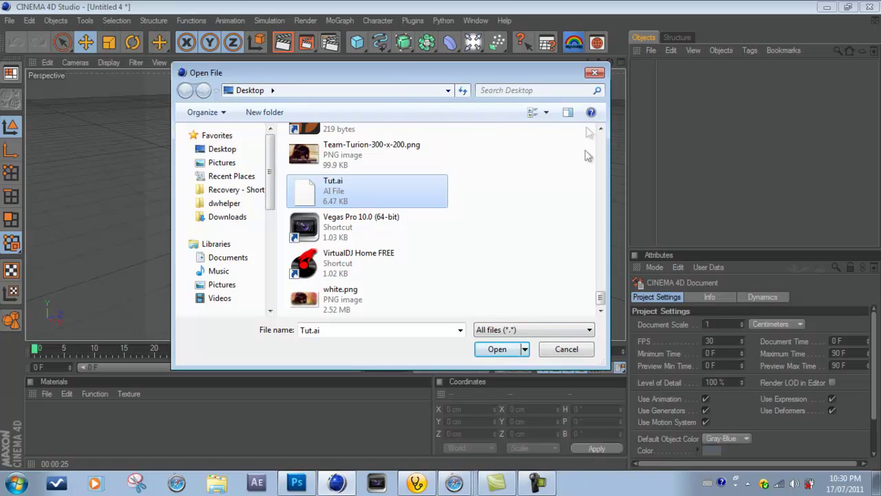
{"action": "left_click", "coordinate": [499, 349]}
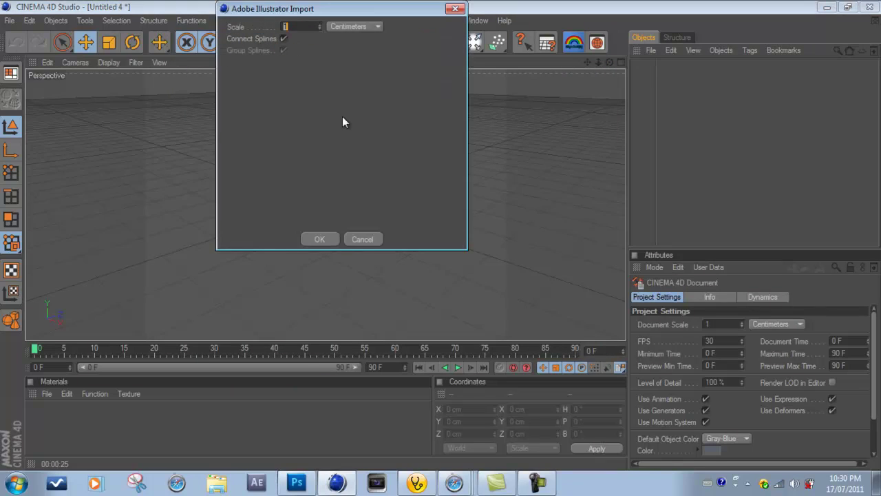
Import Tut.ai at Scale 1 Centimeters with Connect Splines checked, then inspect the outline
{"action": "left_click_drag", "start_coordinate": [322, 12], "coordinate": [351, 84]}
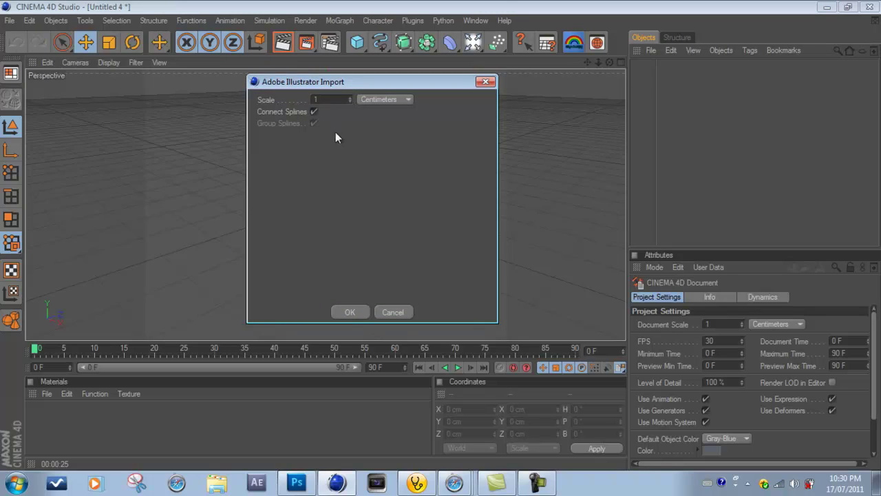
{"action": "key", "text": "Tab"}
{"action": "left_click", "coordinate": [355, 311]}
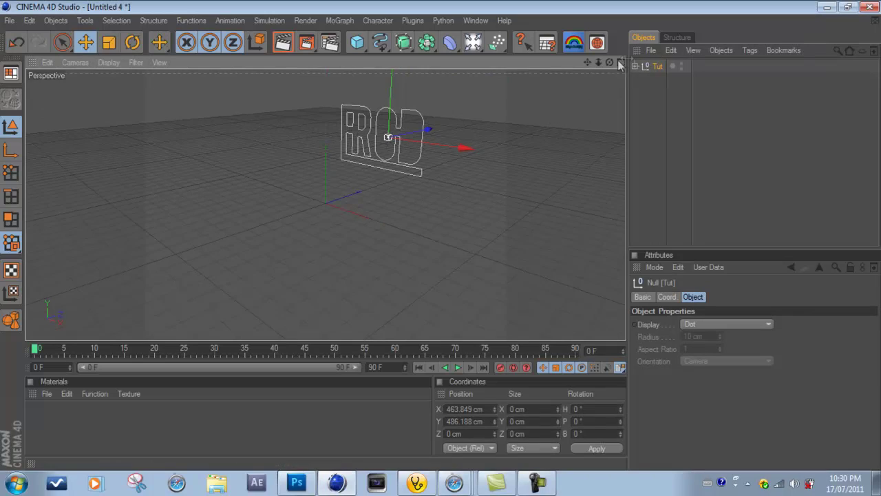
{"action": "left_click_drag", "start_coordinate": [609, 62], "coordinate": [500, 159]}
{"action": "left_click_drag", "start_coordinate": [609, 62], "coordinate": [443, 241]}
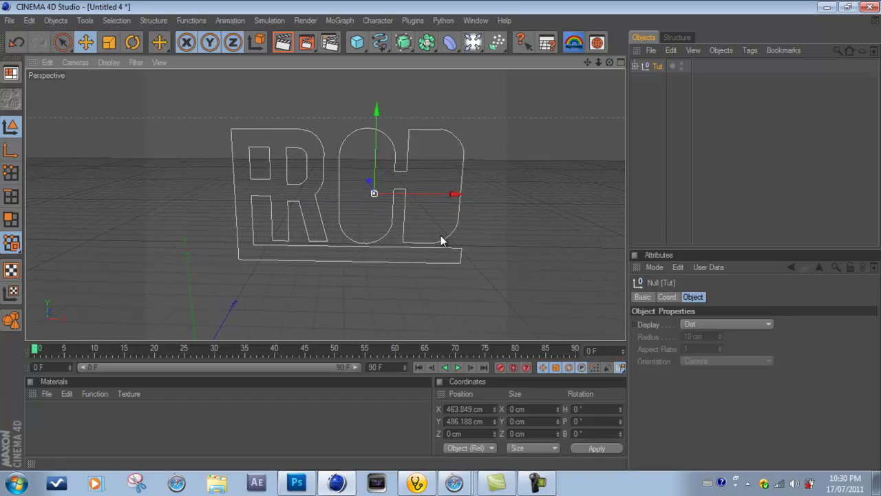
Add an Extrude NURBS object and nest the Tut null inside it
{"action": "left_click", "coordinate": [405, 43]}
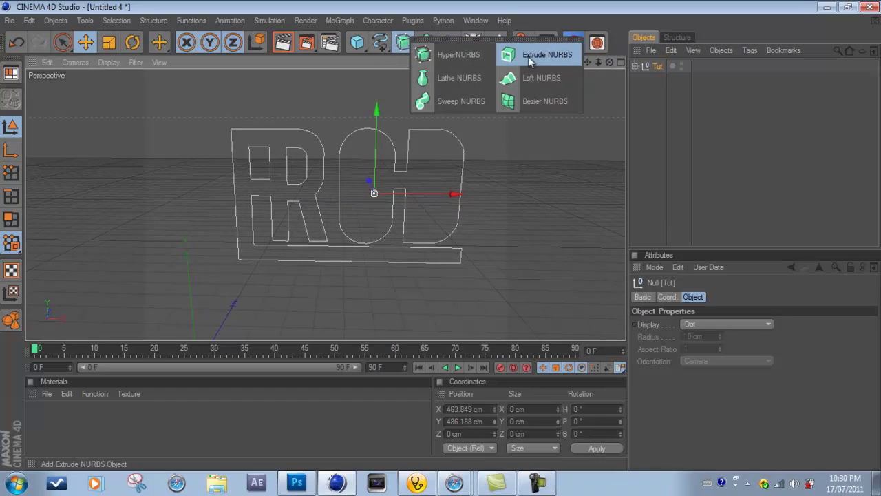
{"action": "left_click", "coordinate": [531, 56]}
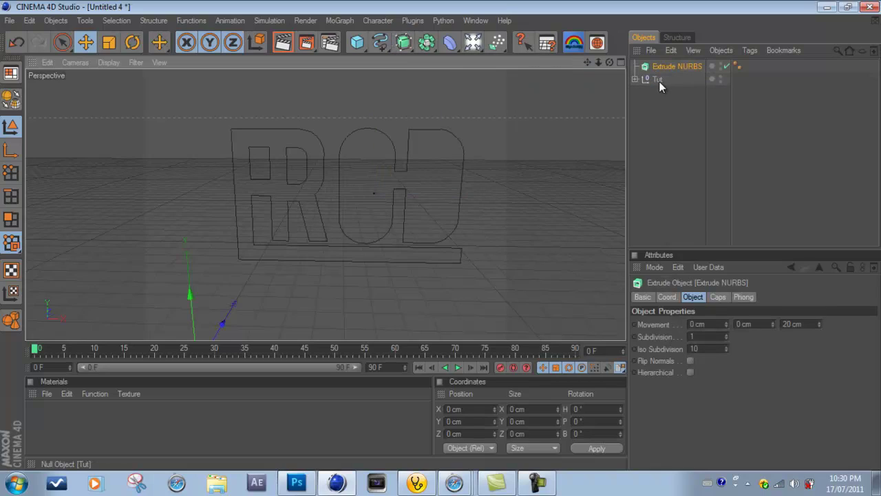
{"action": "left_click_drag", "start_coordinate": [659, 81], "coordinate": [666, 70]}
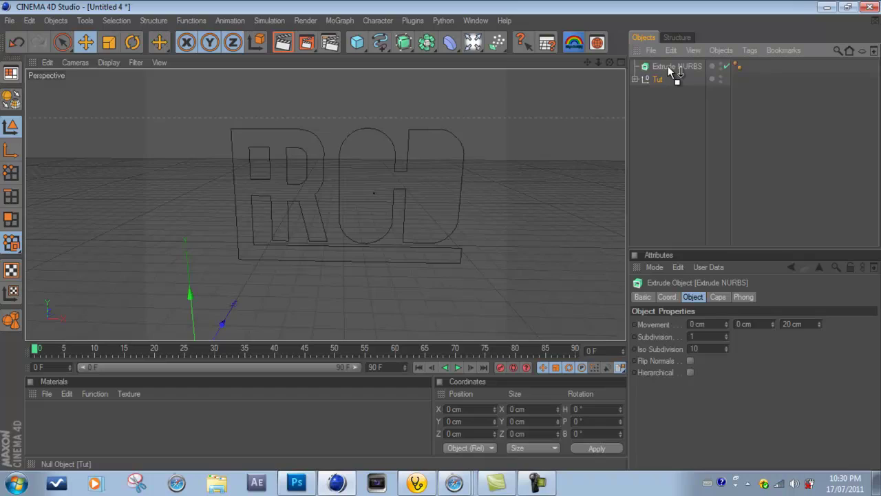
{"action": "left_click_drag", "start_coordinate": [668, 66], "coordinate": [668, 67]}
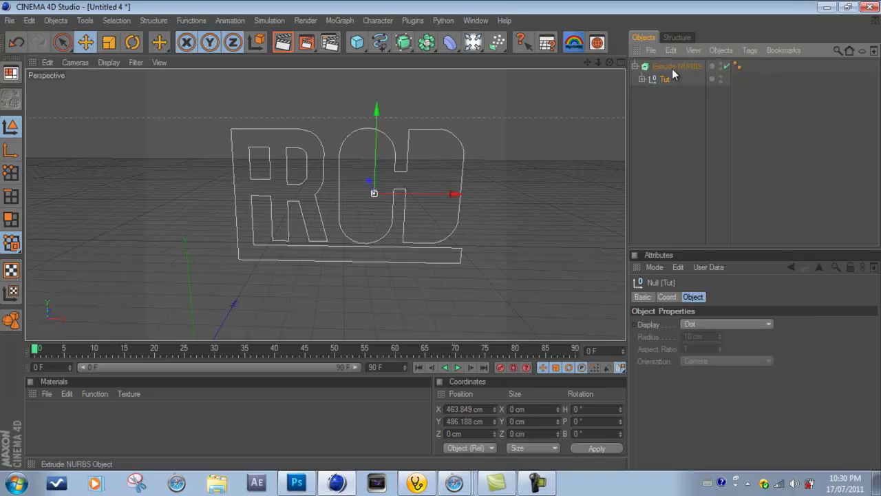
{"action": "left_click_drag", "start_coordinate": [441, 240], "coordinate": [445, 240], "text": "alt"}
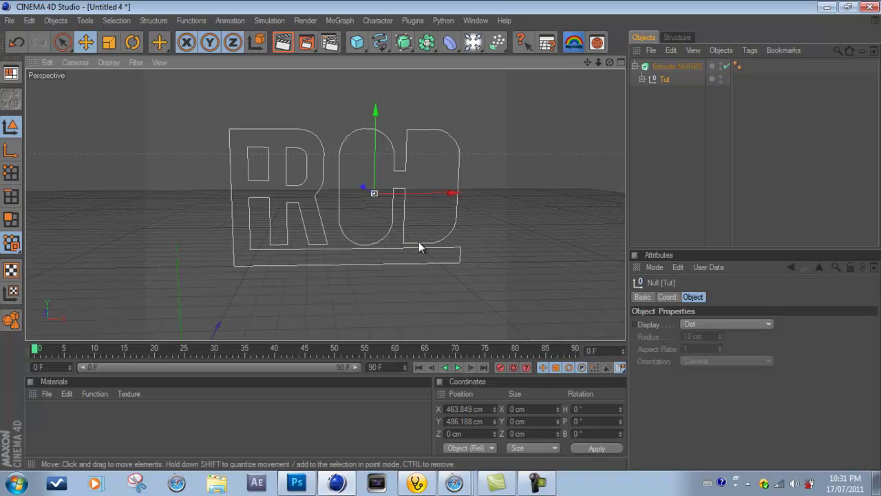
{"action": "left_click", "coordinate": [665, 67]}
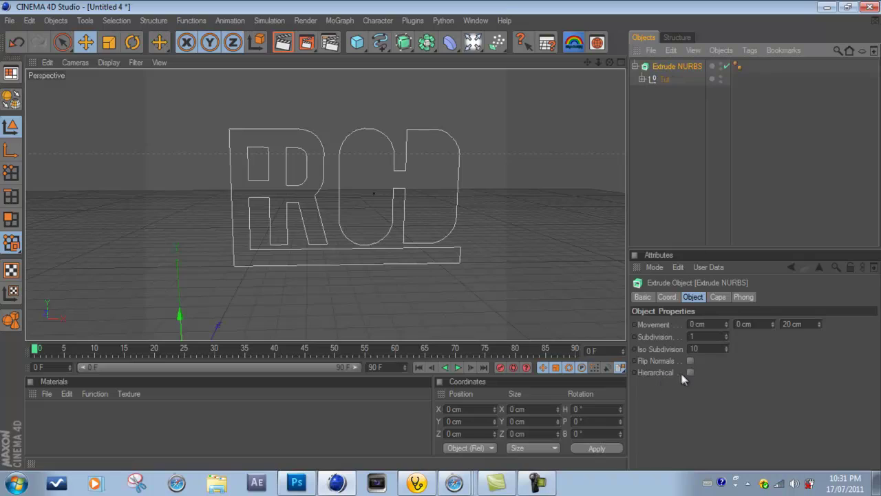
Tick Hierarchical on the Extrude NURBS and set Movement Z to 112 cm
{"action": "left_click", "coordinate": [690, 373]}
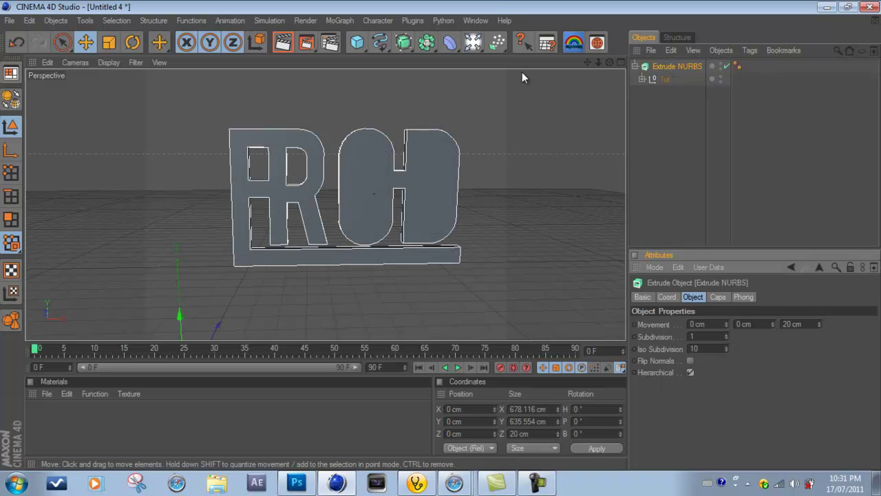
{"action": "left_click_drag", "start_coordinate": [609, 63], "coordinate": [444, 240]}
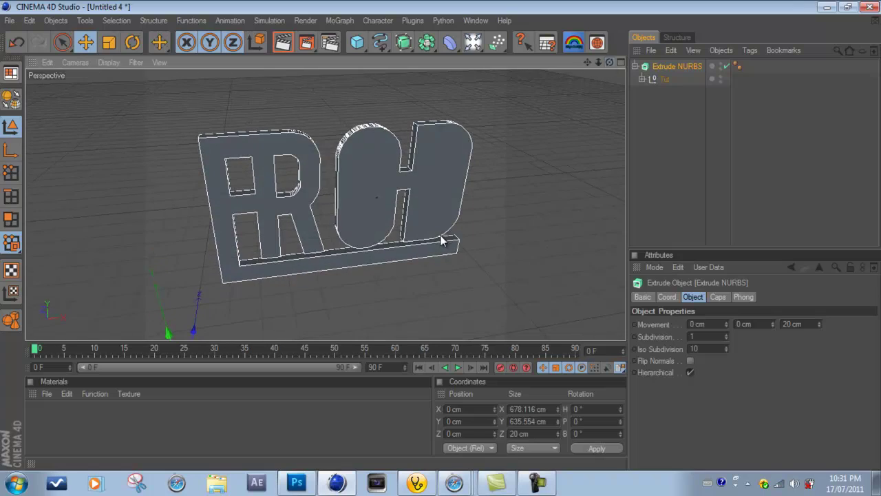
{"action": "left_click", "coordinate": [664, 79]}
{"action": "left_click_drag", "start_coordinate": [609, 63], "coordinate": [444, 234]}
{"action": "left_click", "coordinate": [697, 67]}
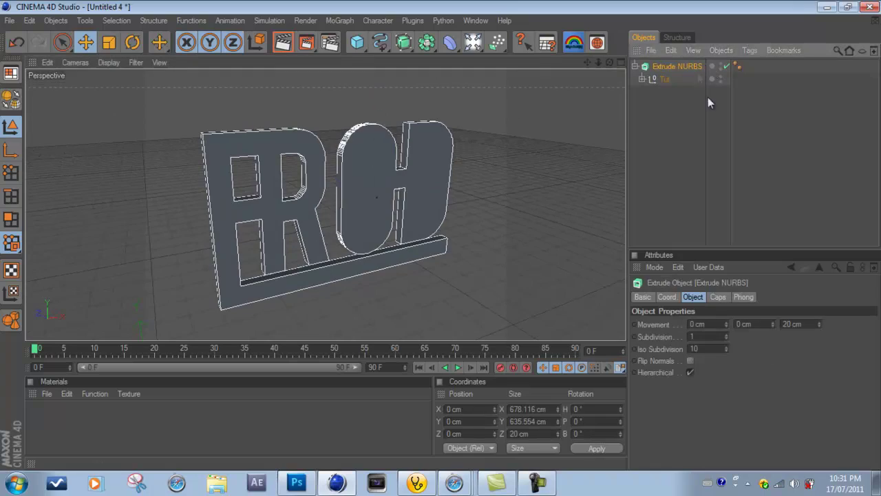
{"action": "left_click_drag", "start_coordinate": [820, 325], "coordinate": [819, 327]}
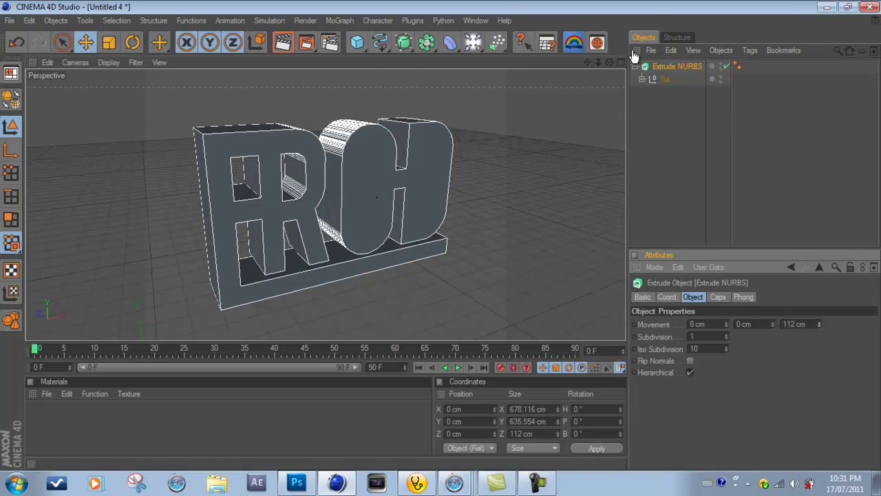
Set both Start and End caps to Fillet Cap (1 step, 5 cm radius)
{"action": "left_click", "coordinate": [719, 297]}
{"action": "left_click", "coordinate": [723, 324]}
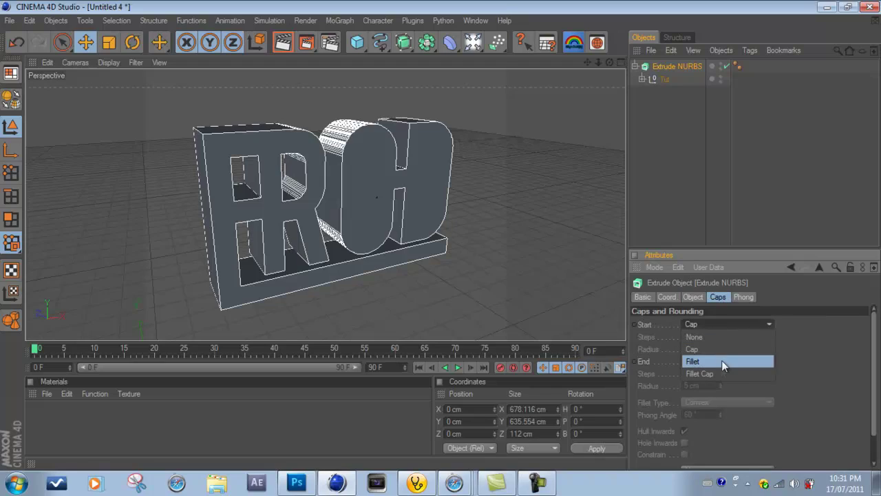
{"action": "left_click", "coordinate": [719, 363]}
{"action": "left_click", "coordinate": [732, 361]}
{"action": "left_click", "coordinate": [734, 359]}
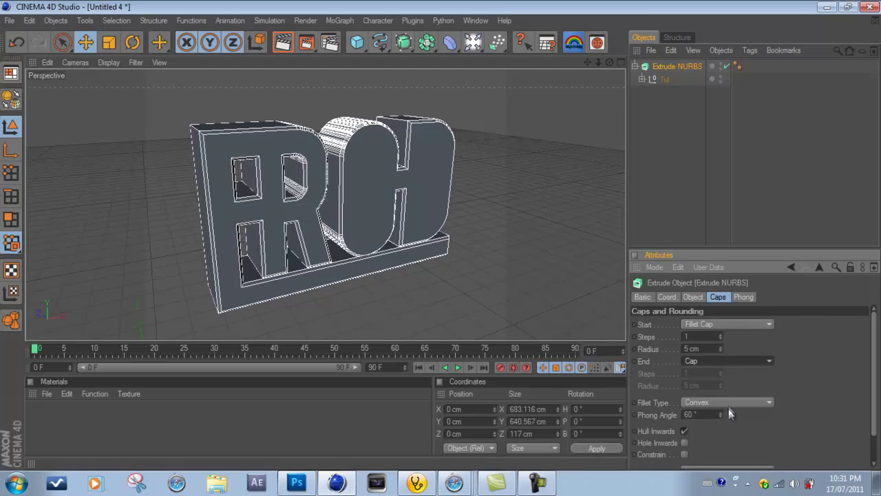
{"action": "left_click", "coordinate": [741, 362]}
{"action": "left_click", "coordinate": [734, 410]}
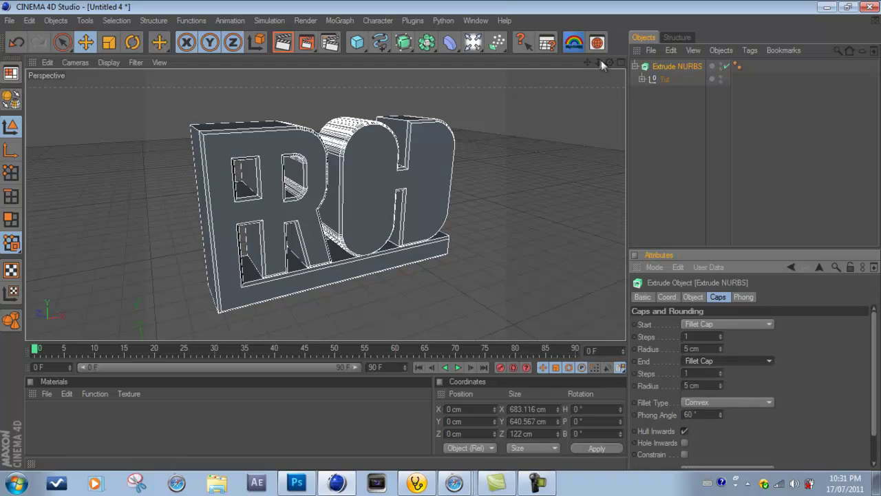
{"action": "left_click_drag", "start_coordinate": [602, 62], "coordinate": [442, 240]}
{"action": "left_click_drag", "start_coordinate": [588, 62], "coordinate": [441, 235]}
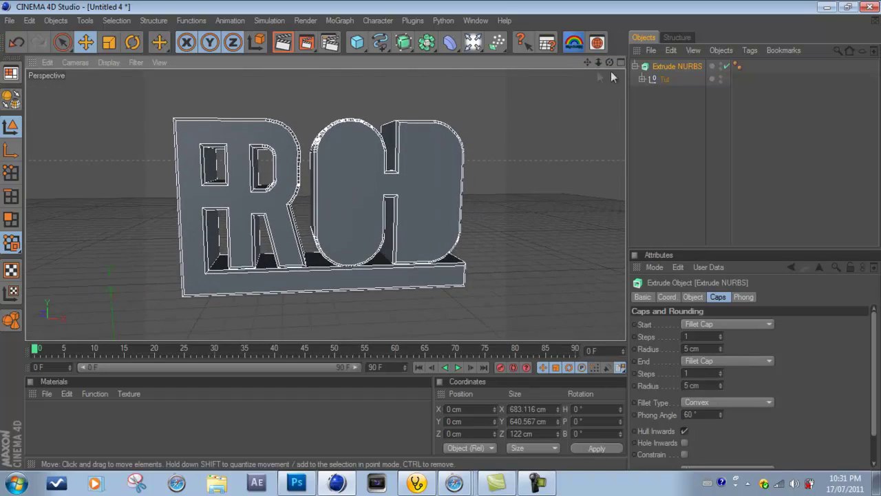
{"action": "left_click_drag", "start_coordinate": [609, 62], "coordinate": [441, 235]}
{"action": "left_click_drag", "start_coordinate": [587, 62], "coordinate": [440, 235]}
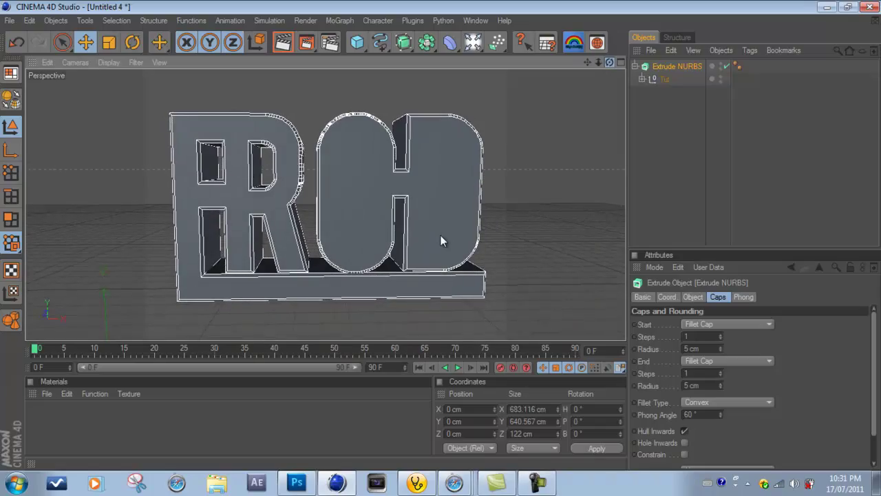